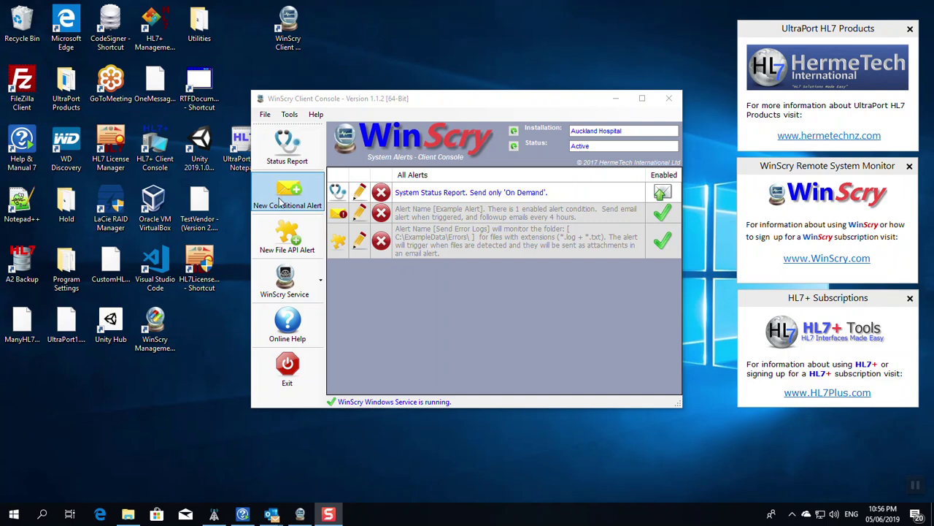
Open the System Status Report for editing, agreeing to stop the WinScry Windows service
click(360, 194)
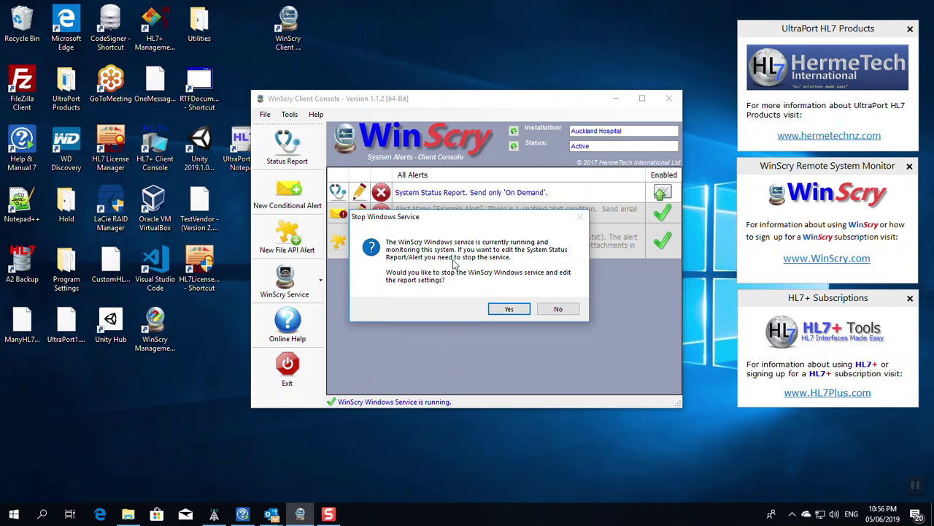
click(501, 310)
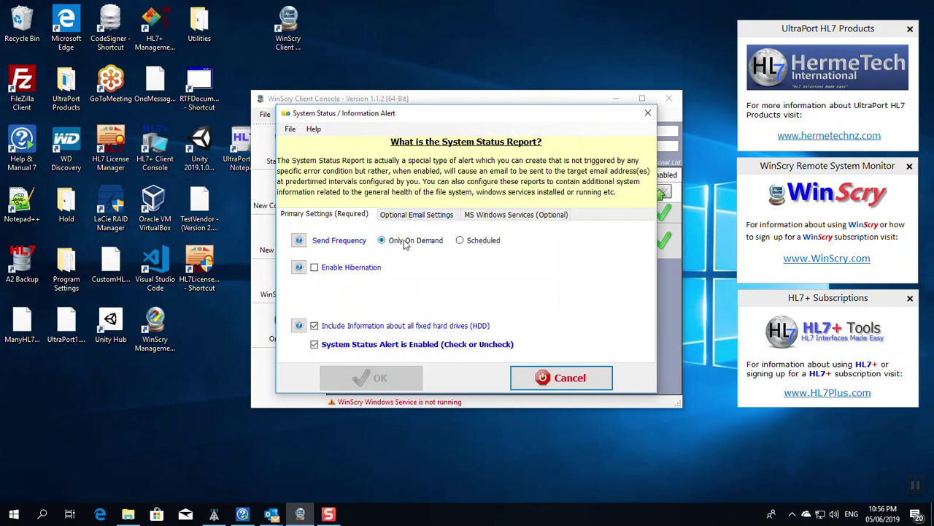
Try a scheduled daily send frequency for the System Status Report and return it to Only On Demand
click(460, 240)
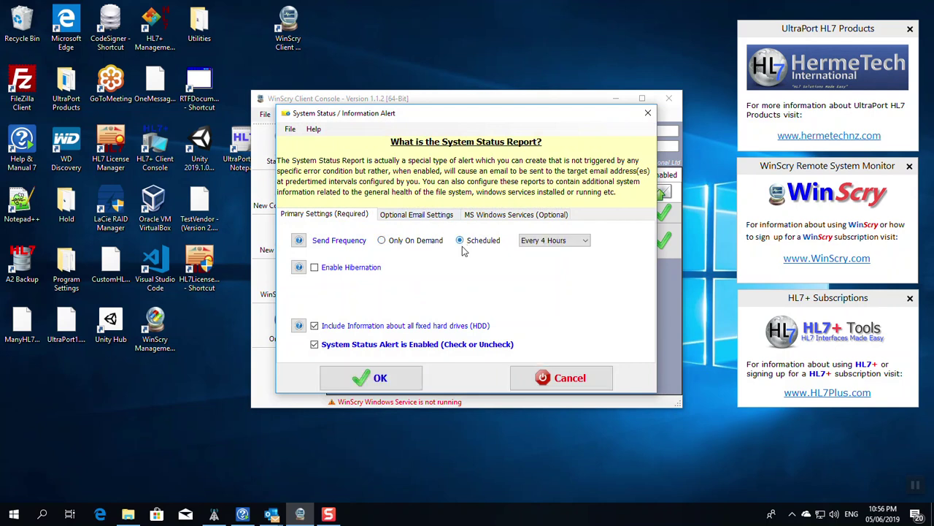
click(584, 241)
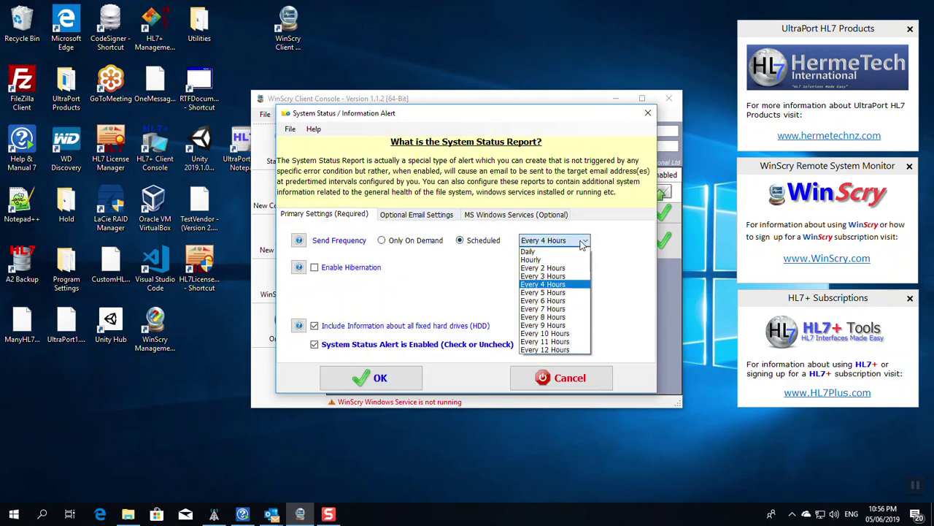
click(529, 252)
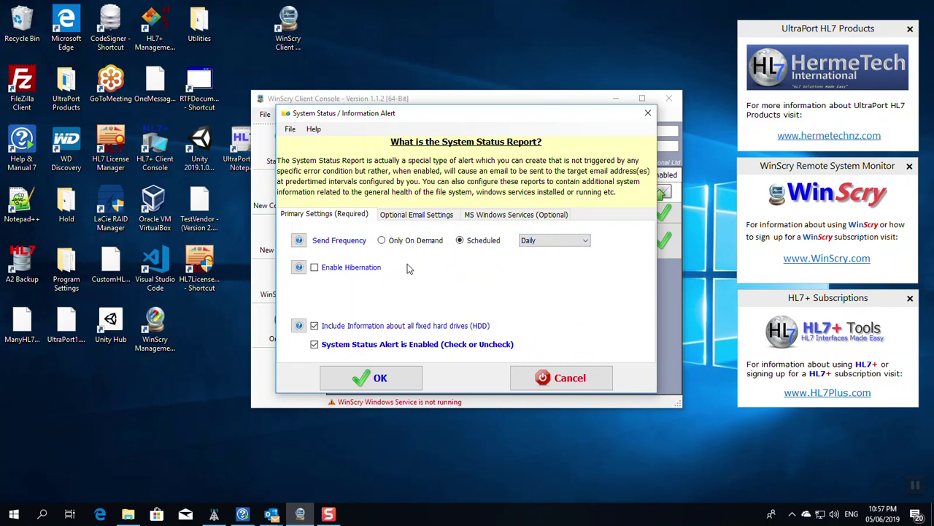
click(382, 240)
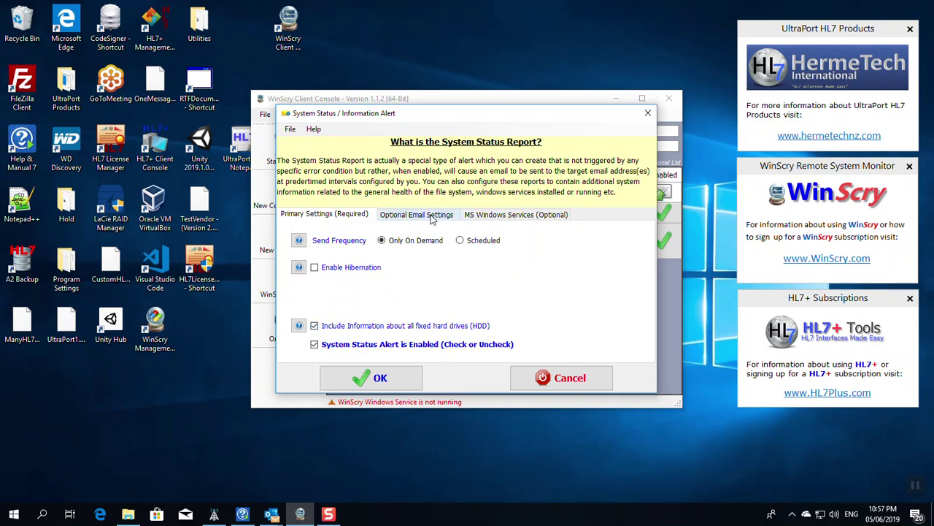
Review the report's optional email settings and its selected MS Windows services, and close the report settings with OK
click(431, 221)
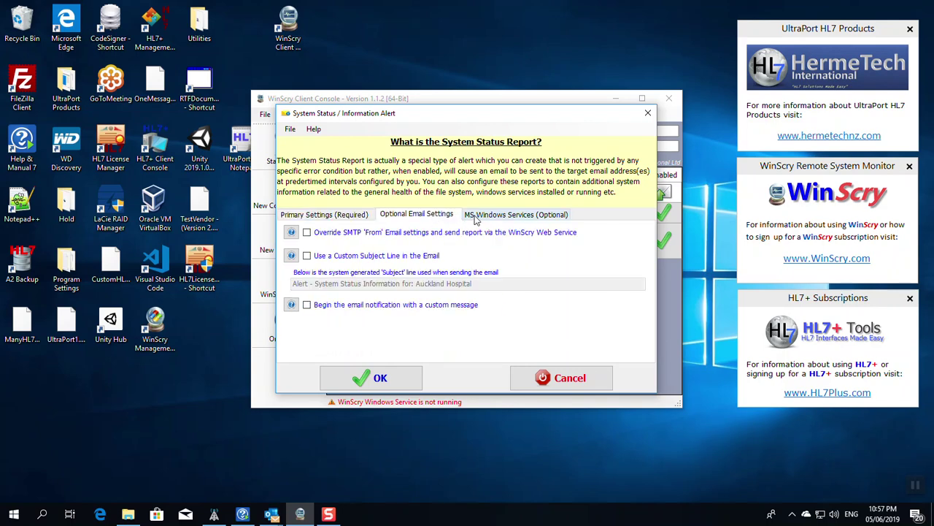
click(481, 216)
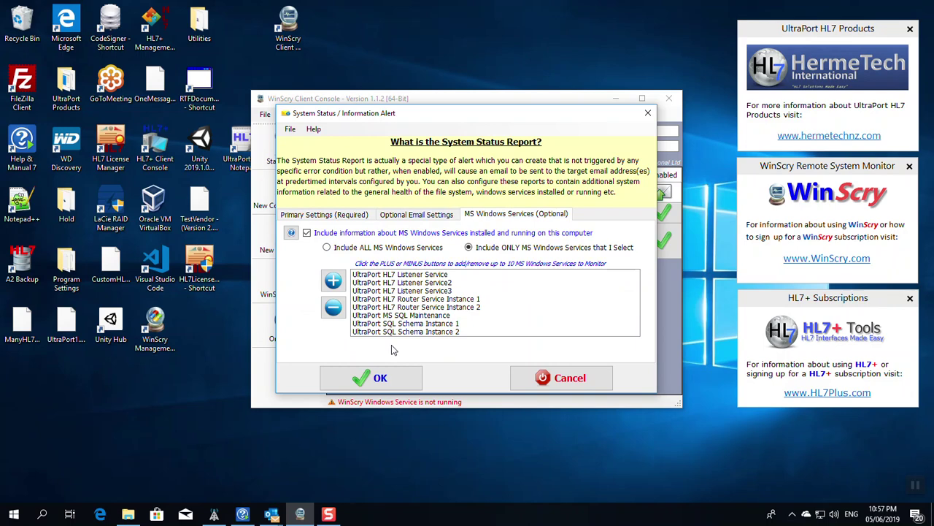
click(406, 391)
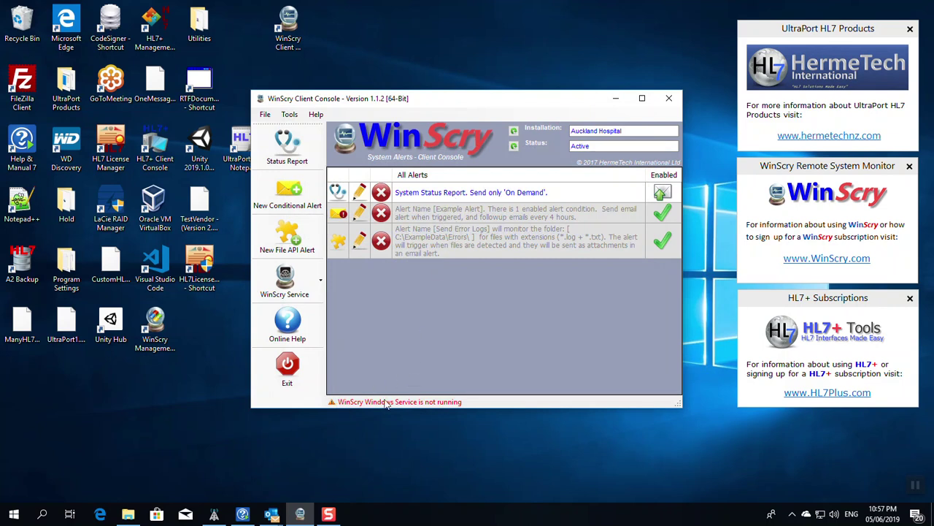
Request an immediate System Status Report and decline the Send Now confirmation
click(663, 192)
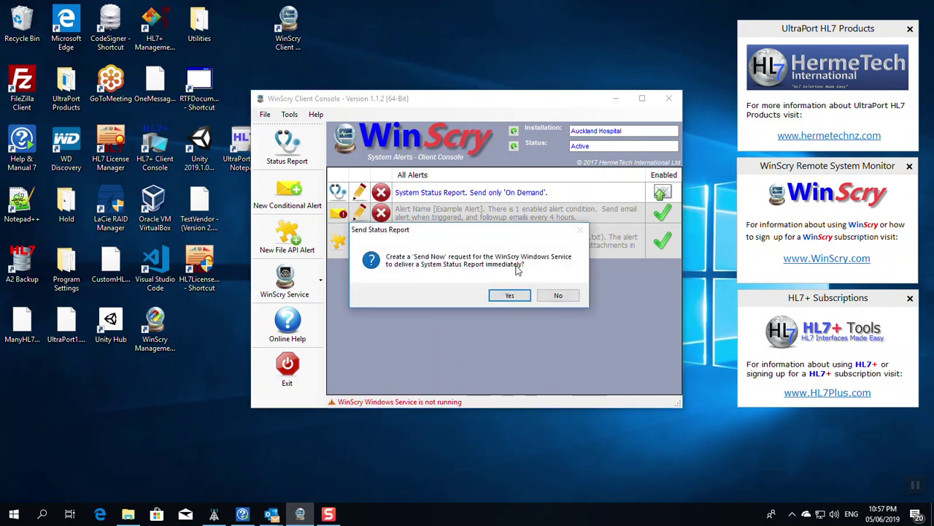
click(558, 295)
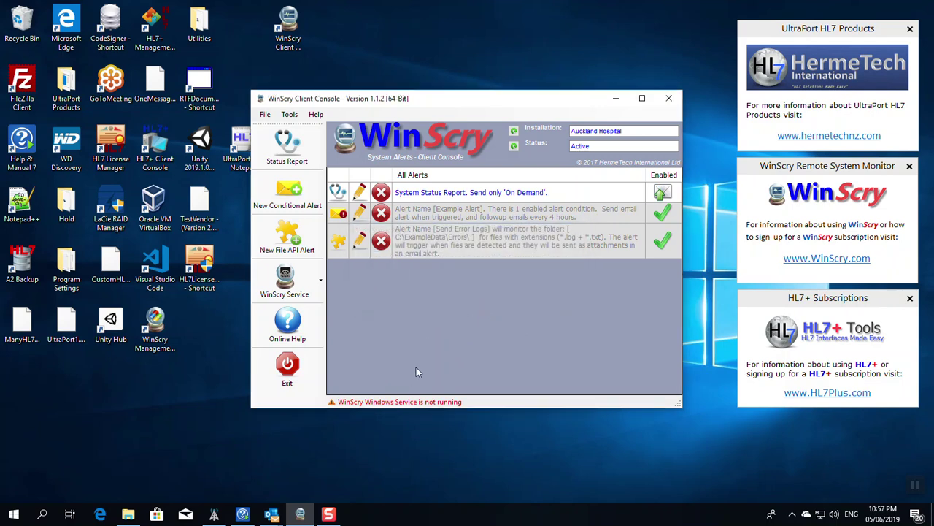
Switch to Outlook's System Status Information email and examine its heading, comparing the installation name with the one in the WinScry console
mouse_move(272, 516)
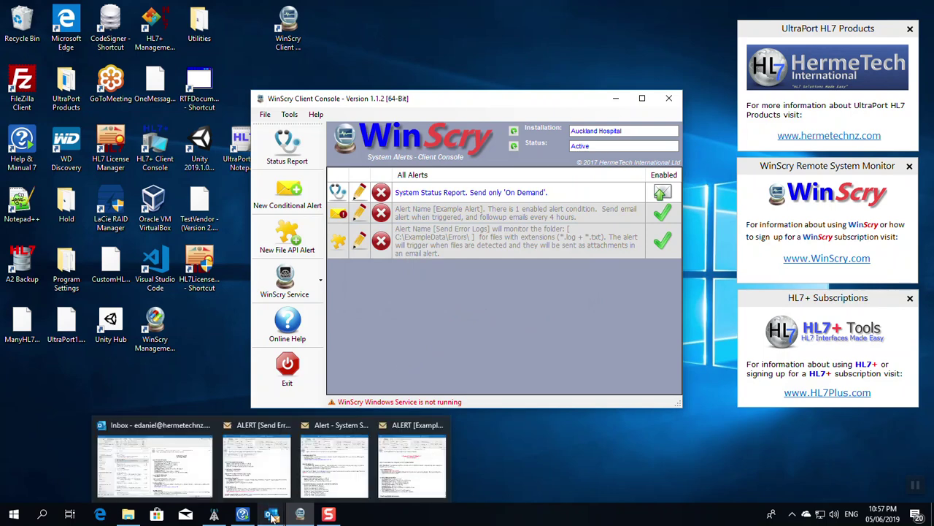
click(335, 463)
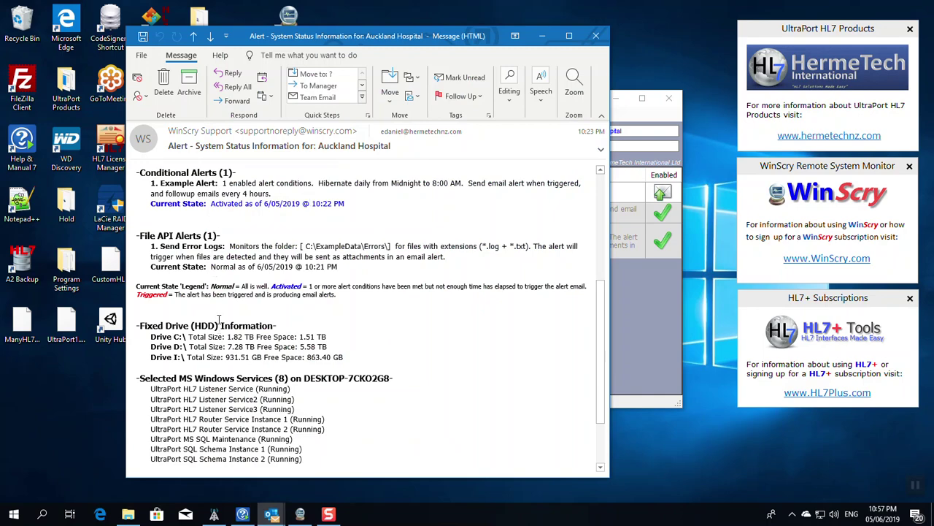
scroll(251, 247, up, 3)
scroll(254, 249, up, 4)
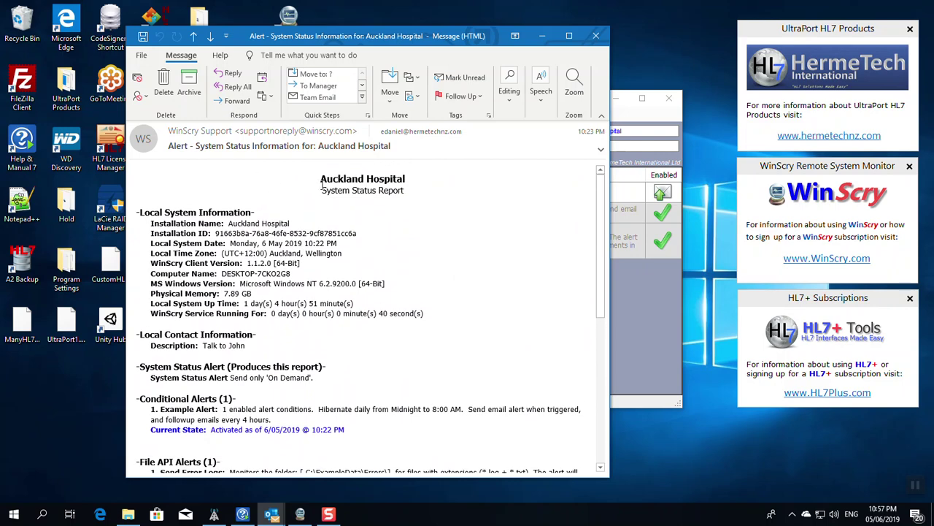
drag(321, 180, 418, 182)
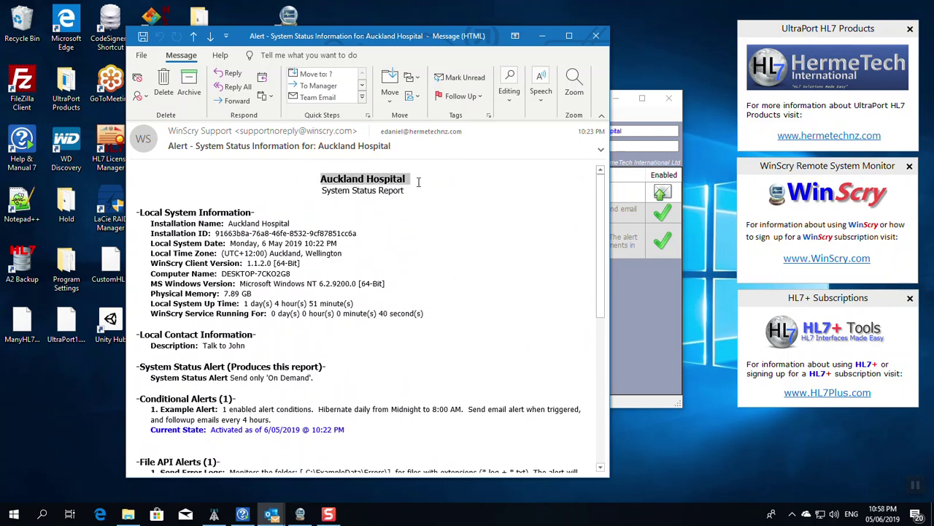
click(646, 130)
click(415, 38)
Examine the status email's conditional and file API alert states, fixed drive information and selected Windows services
scroll(210, 329, down, 1)
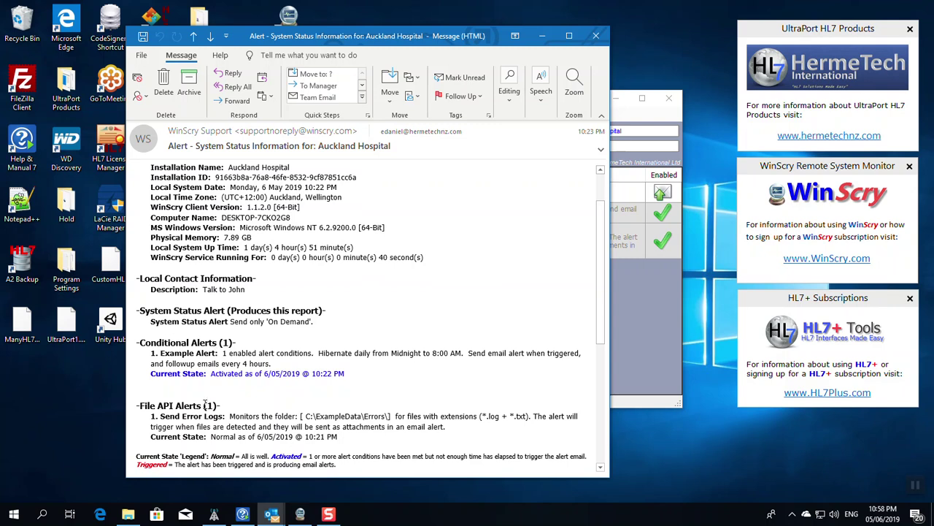
drag(210, 373, 362, 375)
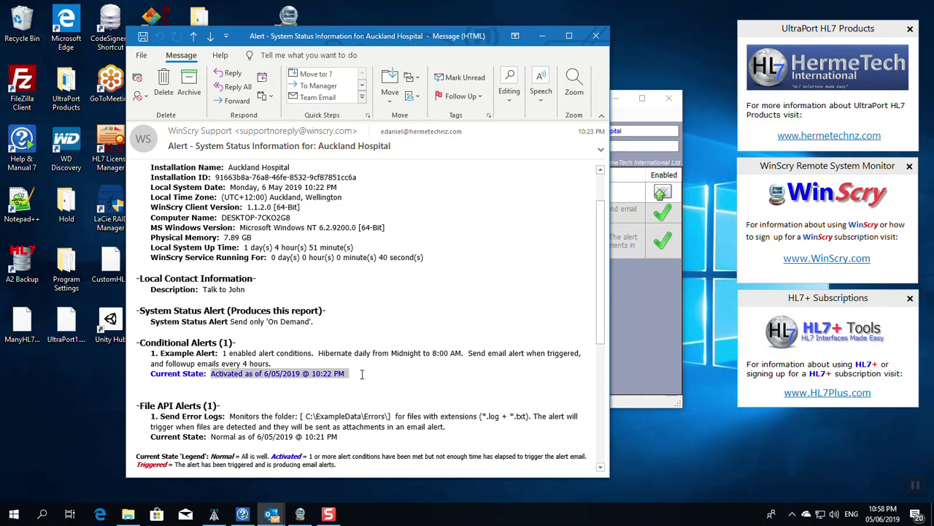
click(231, 378)
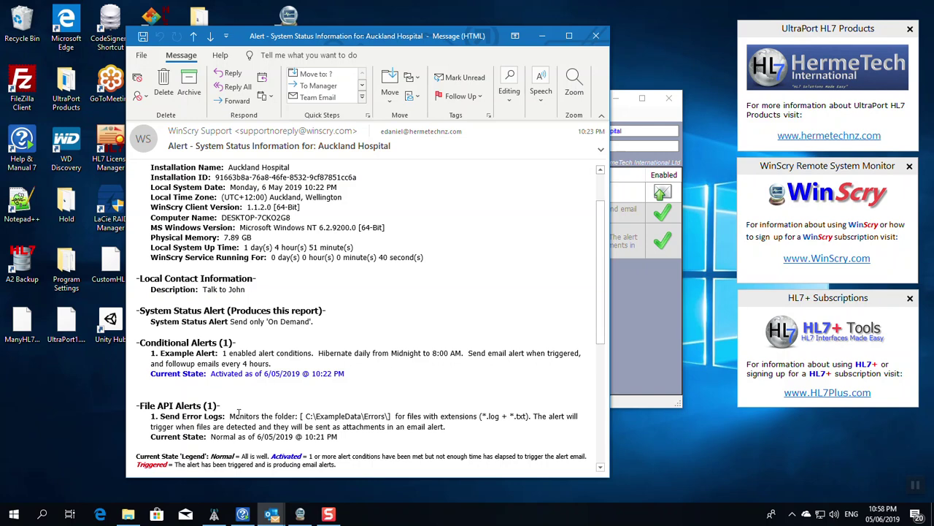
scroll(296, 422, down, 5)
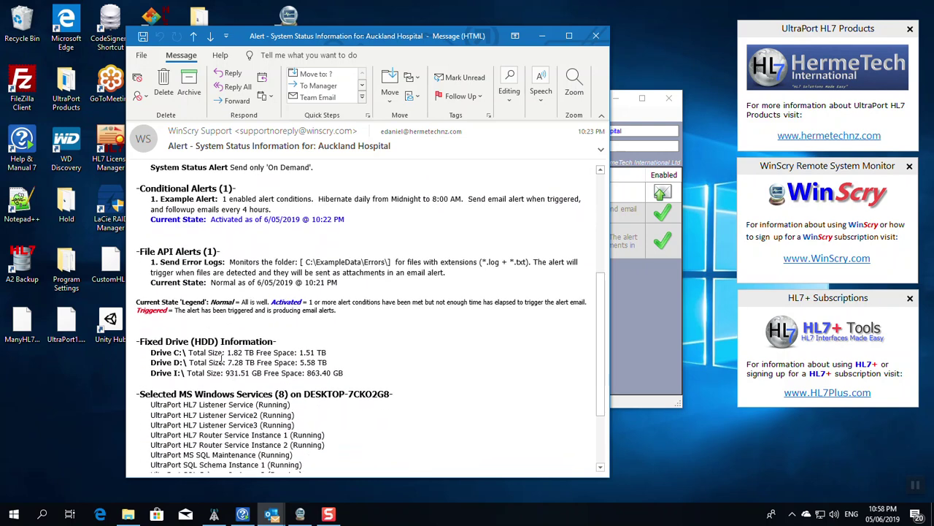
scroll(232, 387, down, 3)
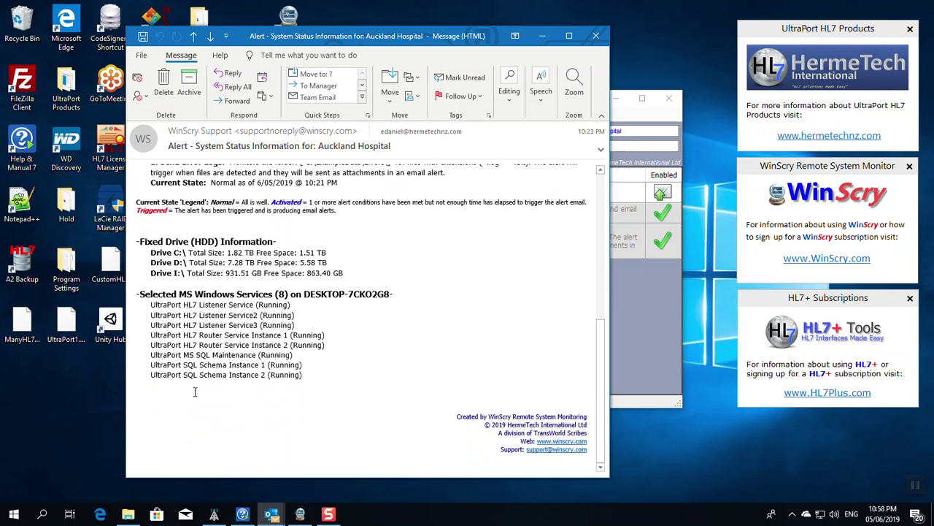
Switch back to the WinScry Client Console and open the Example Alert for editing
click(623, 349)
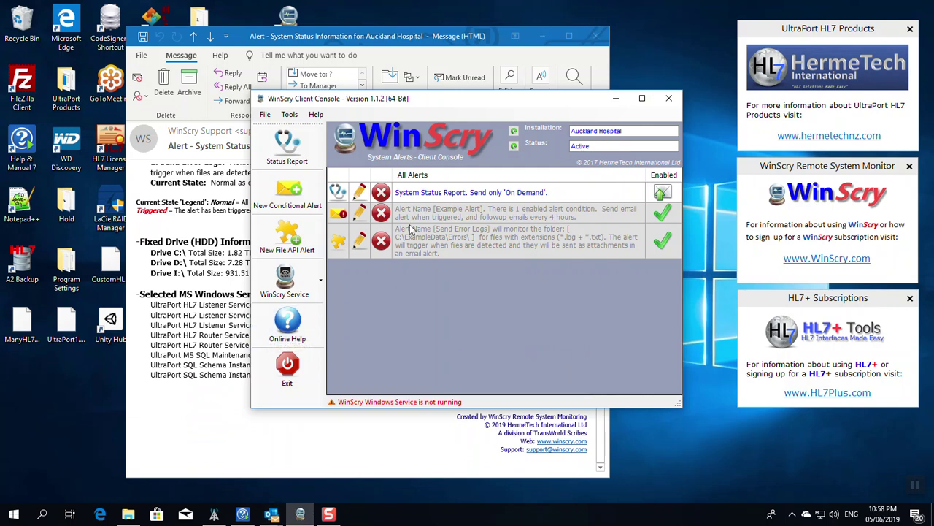
click(420, 218)
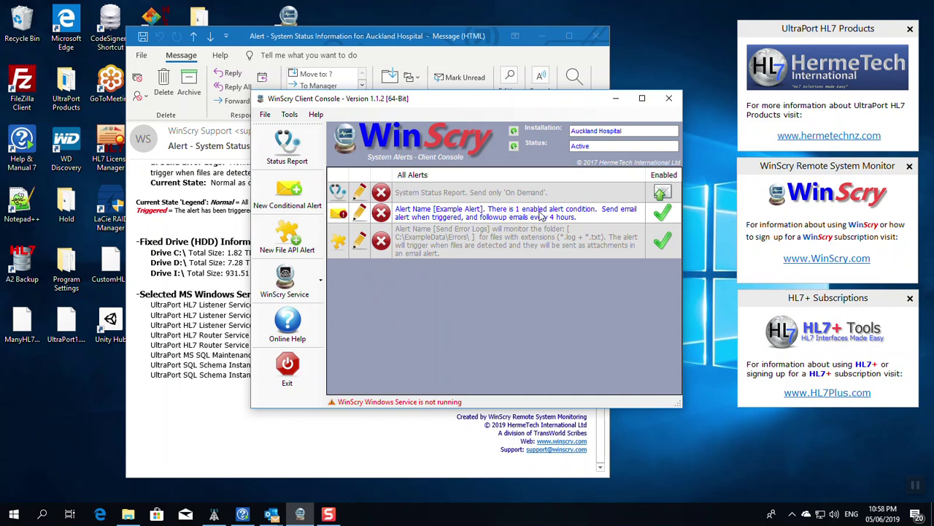
click(360, 213)
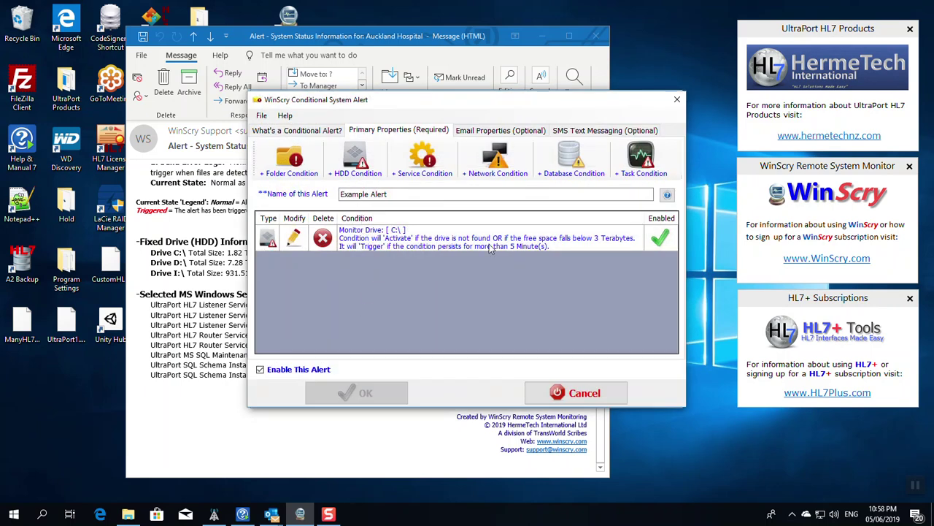
Review the settings of the Example Alert's C: drive free-space condition and close them without changes
click(293, 239)
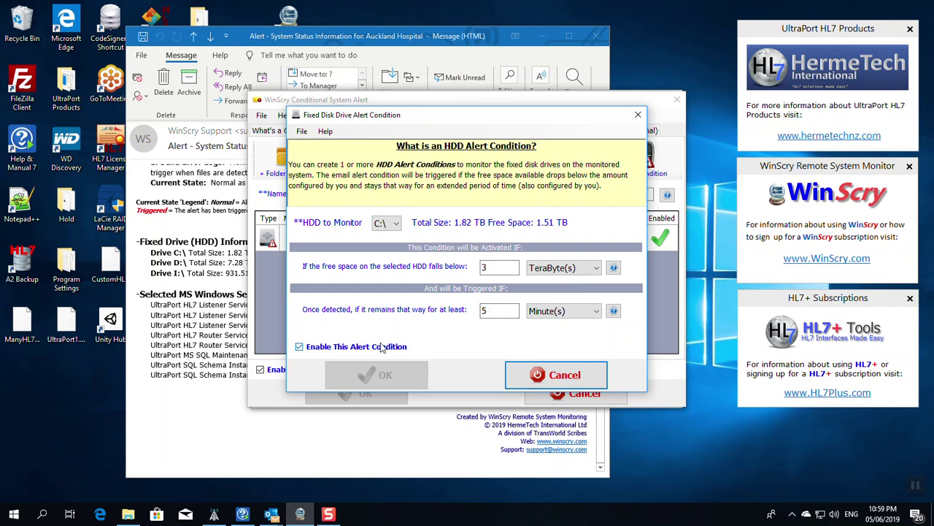
click(522, 374)
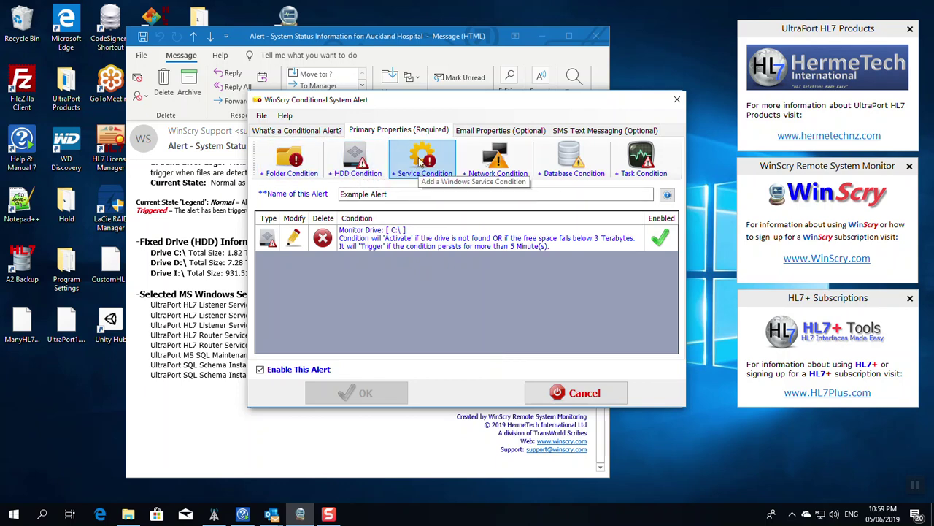
Add an enabled service condition for DCOM Server Process Launcher, activated when stopped and triggered after at least 30 minutes
click(421, 162)
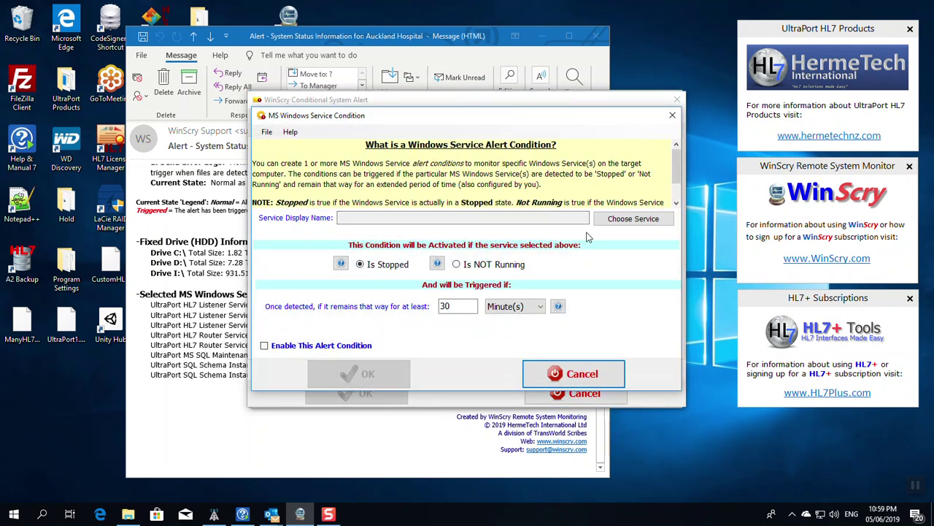
click(604, 223)
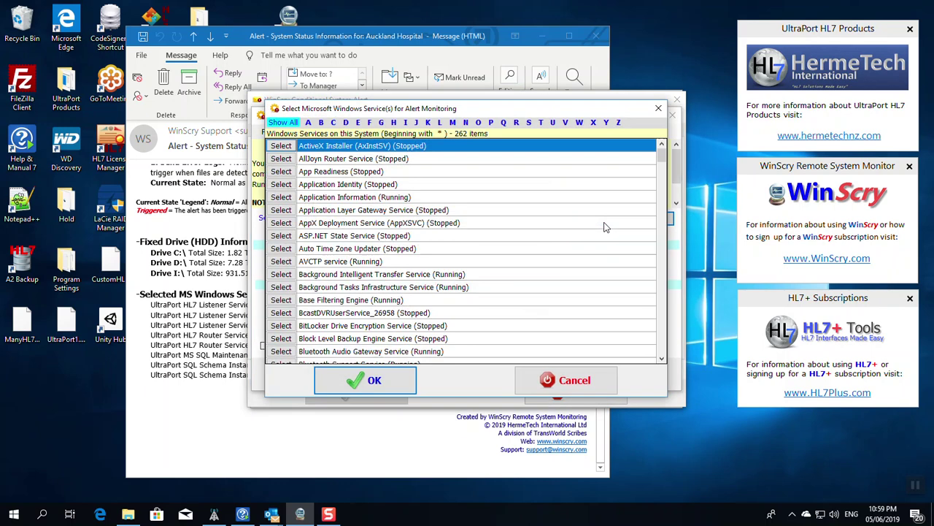
click(346, 122)
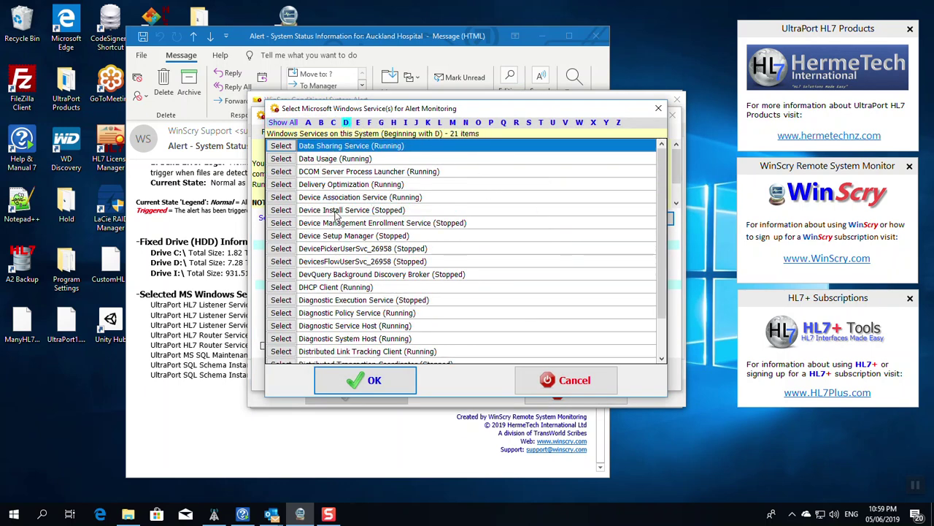
click(281, 171)
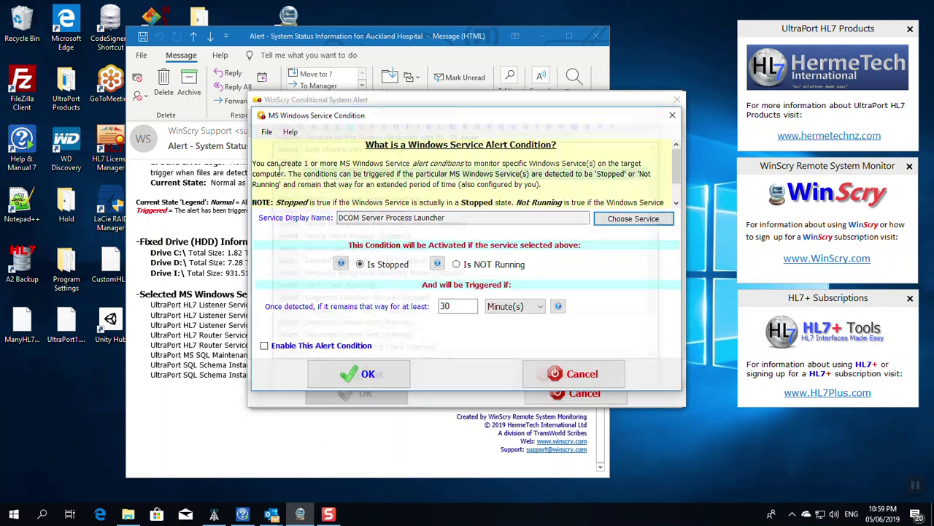
click(523, 313)
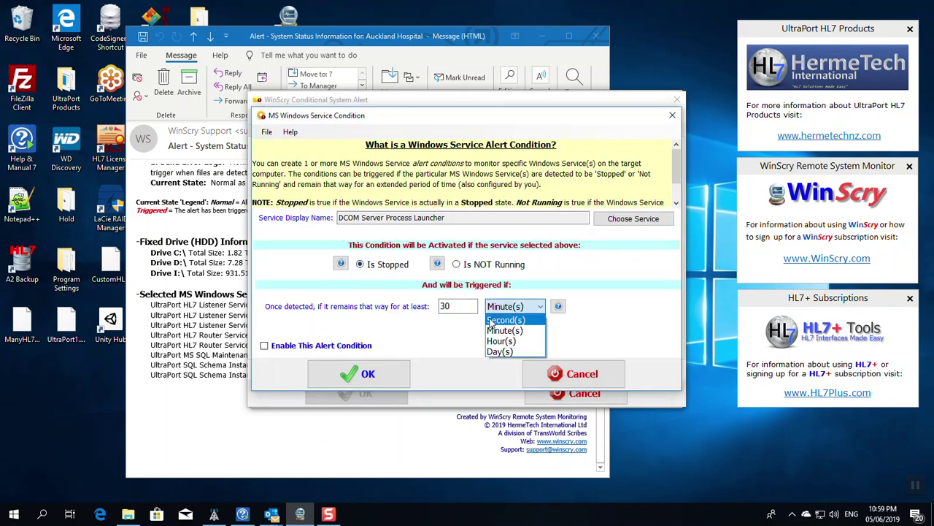
click(504, 330)
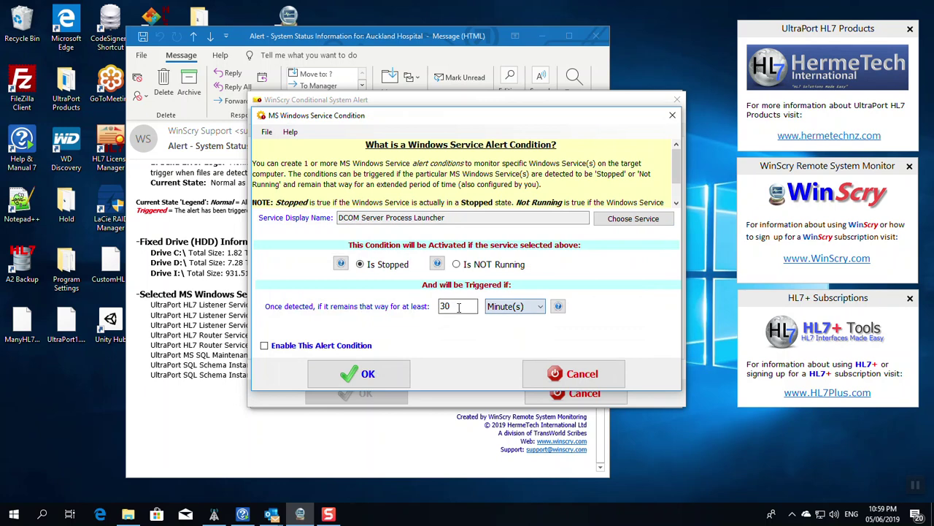
click(287, 348)
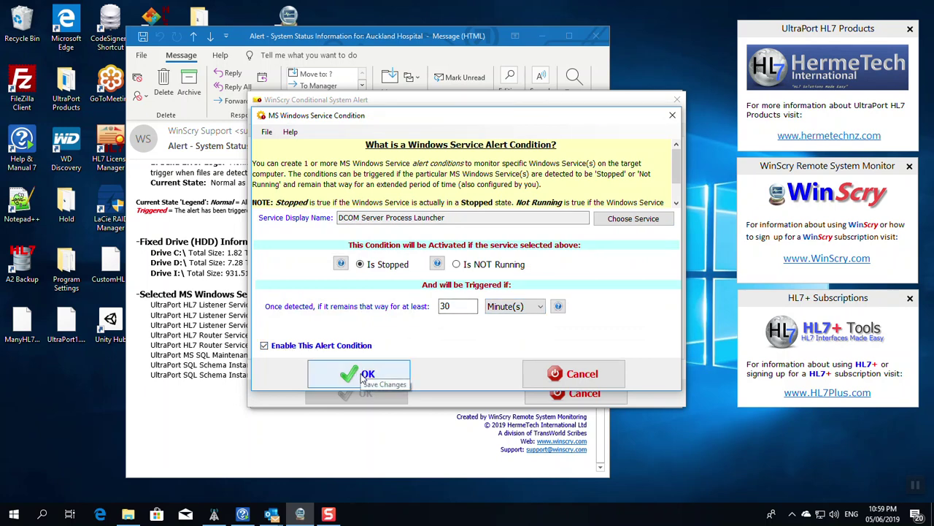
click(363, 374)
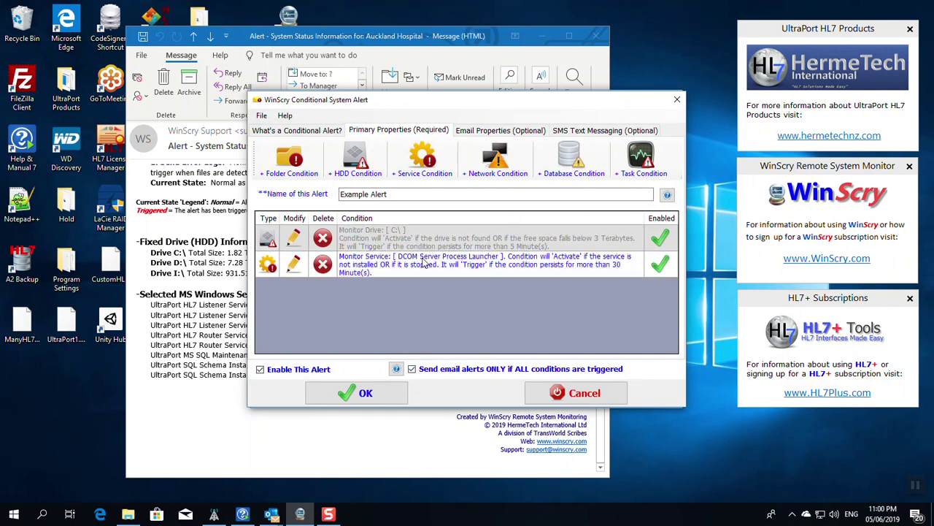
Turn off sending email alerts only if all conditions are triggered, and save the Example Alert
click(412, 370)
click(368, 394)
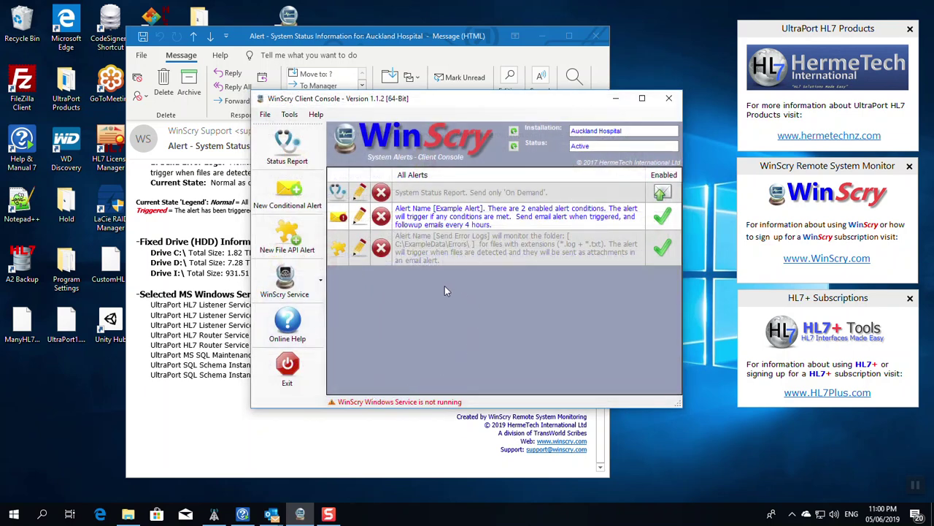
Open the Send Error Logs file API alert, review its name, folder and file extensions, and save it with the alert enabled
click(446, 256)
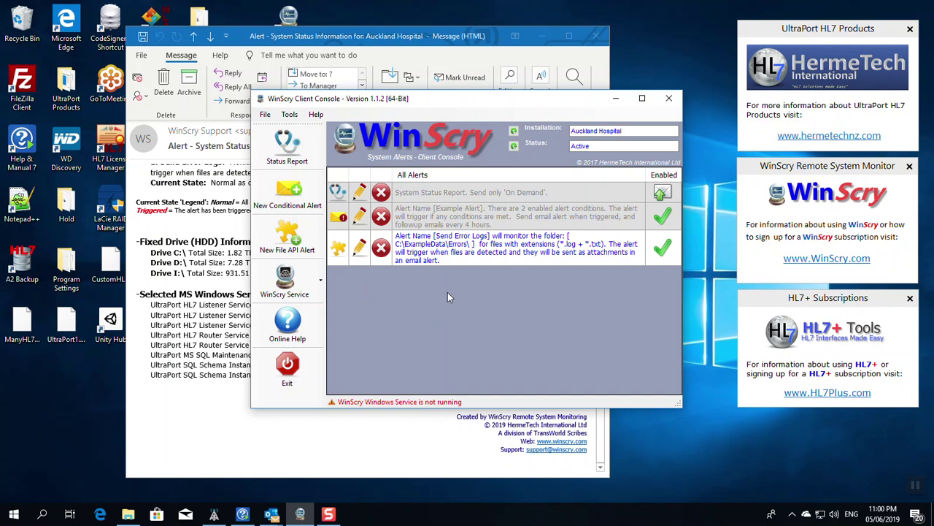
click(359, 246)
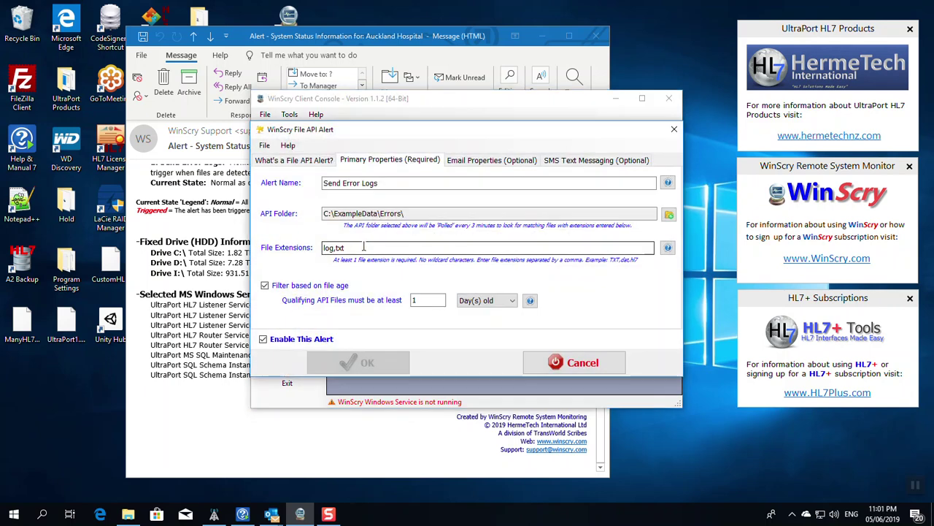
click(401, 183)
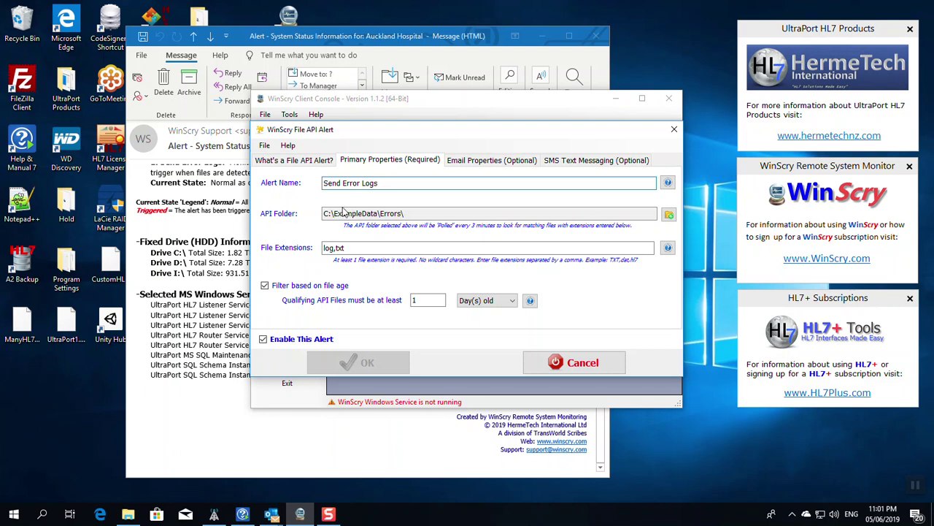
drag(324, 213, 425, 215)
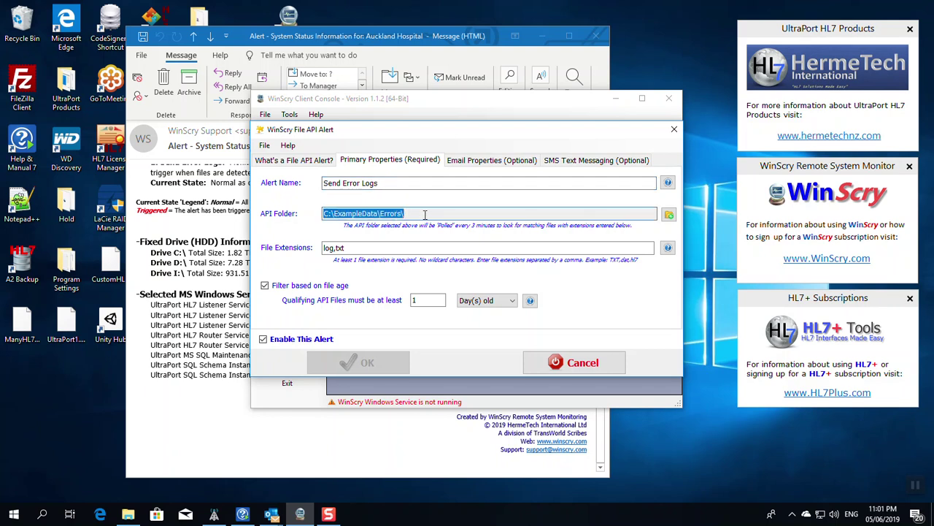
click(361, 248)
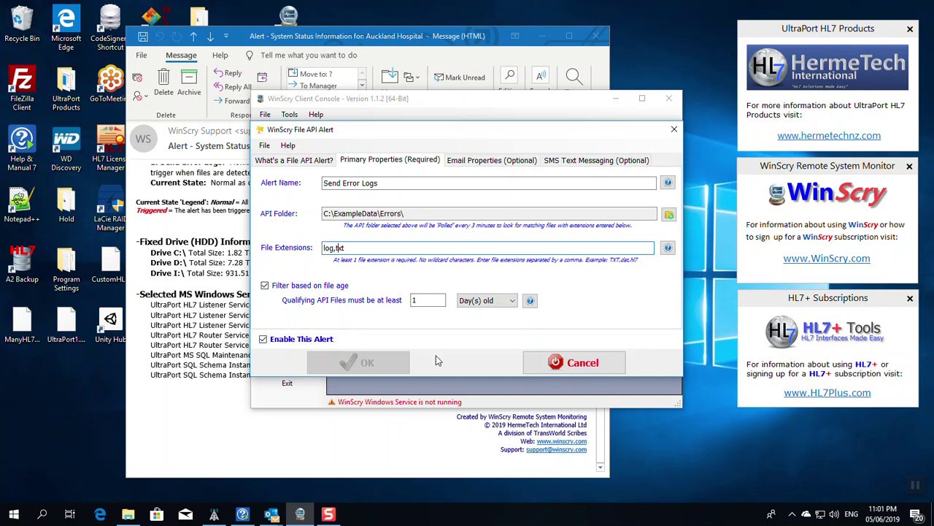
click(264, 341)
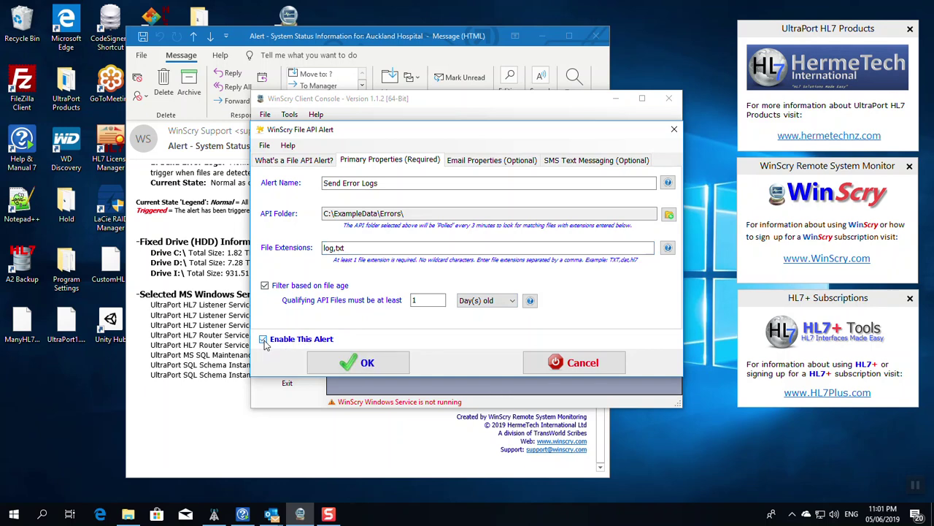
click(343, 362)
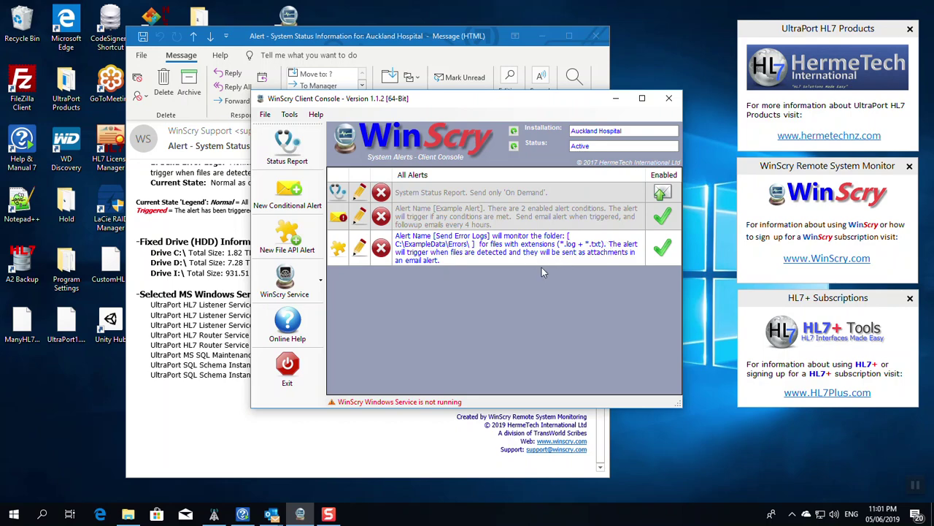
Switch to File Explorer and examine the names and modified dates of the log files in C:\ExampleData\Errors
click(170, 471)
click(210, 84)
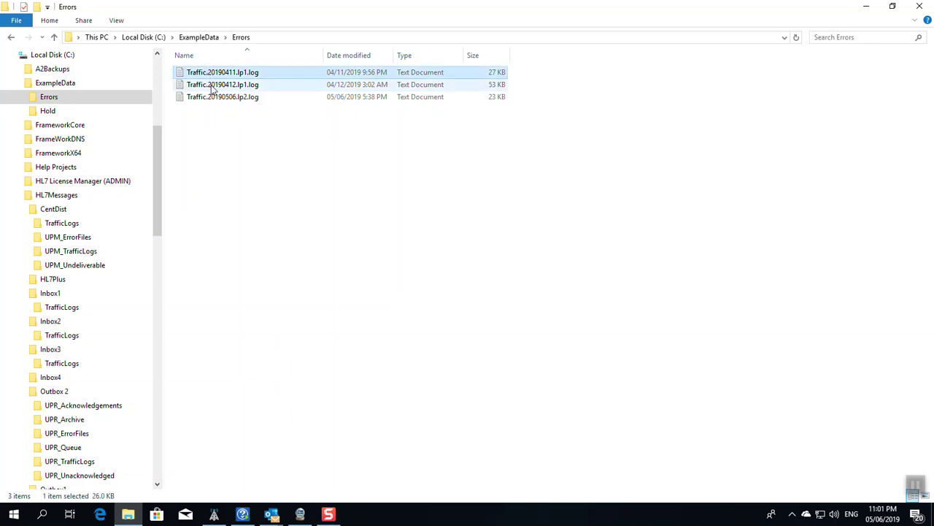
click(212, 98)
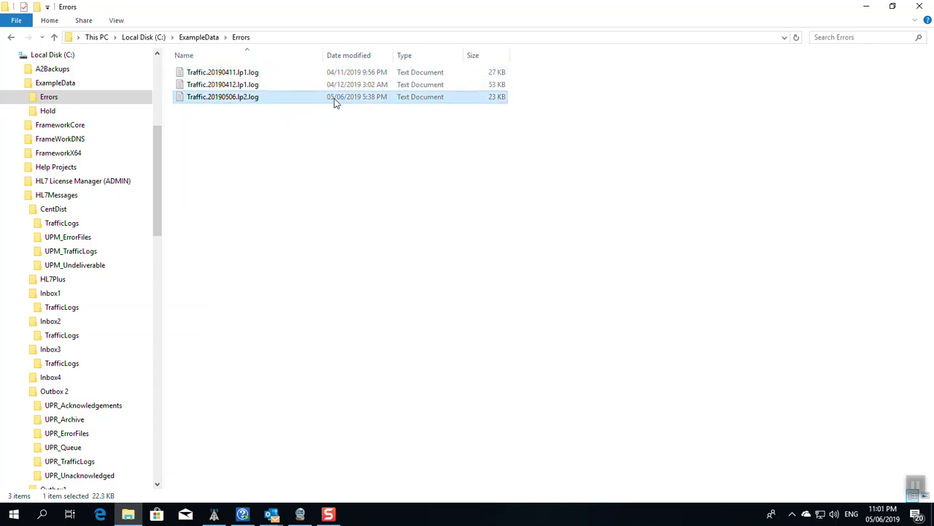
click(238, 73)
click(232, 86)
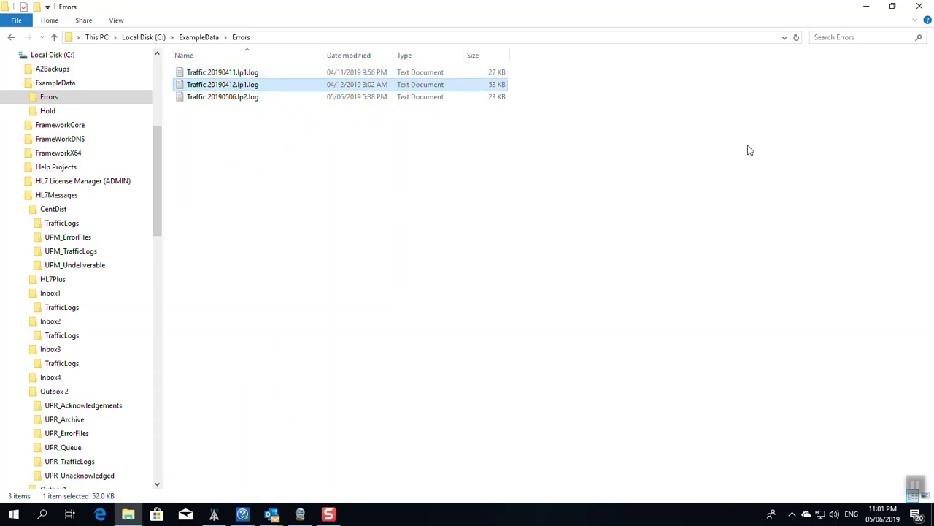
click(377, 97)
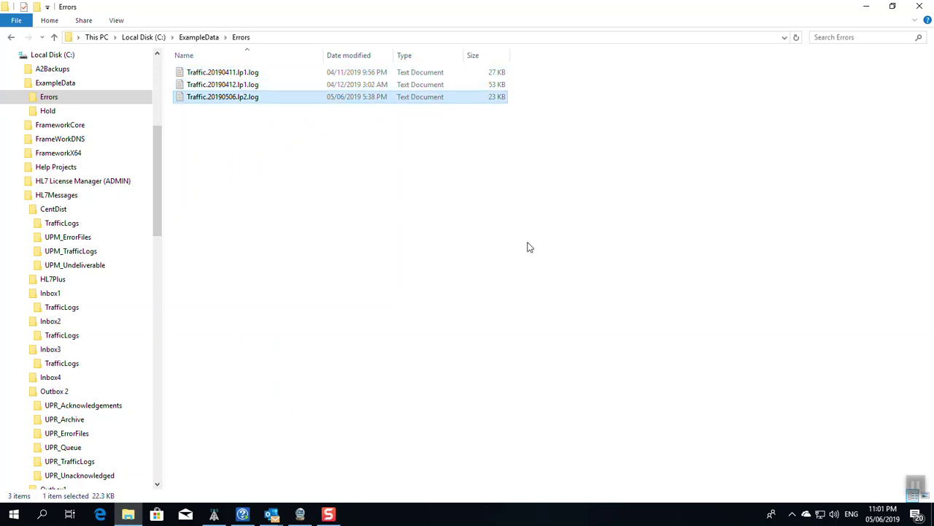
Return to the WinScry Client Console and start the WinScry service
click(867, 7)
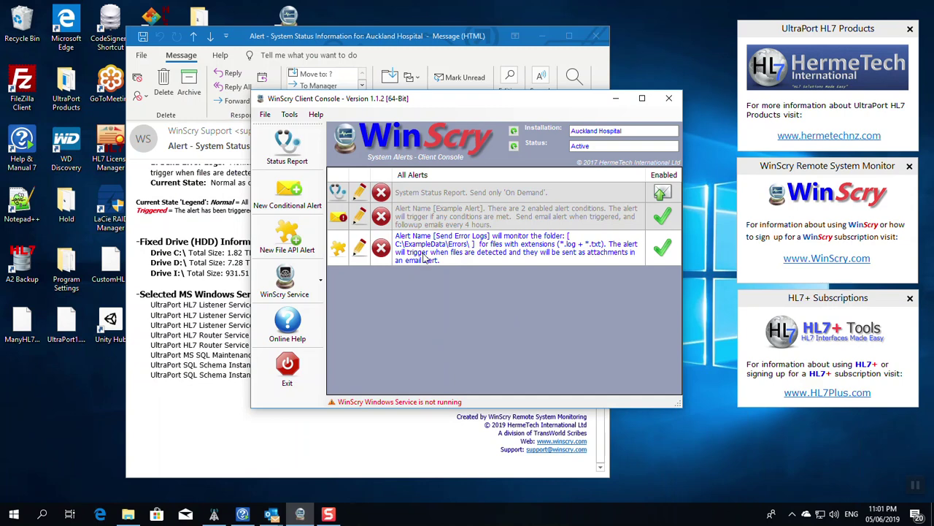
click(311, 280)
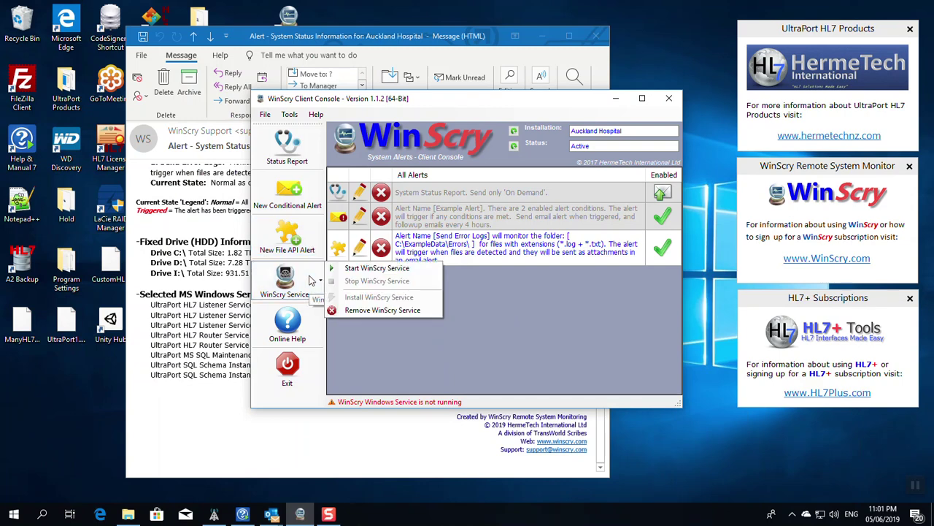
click(356, 270)
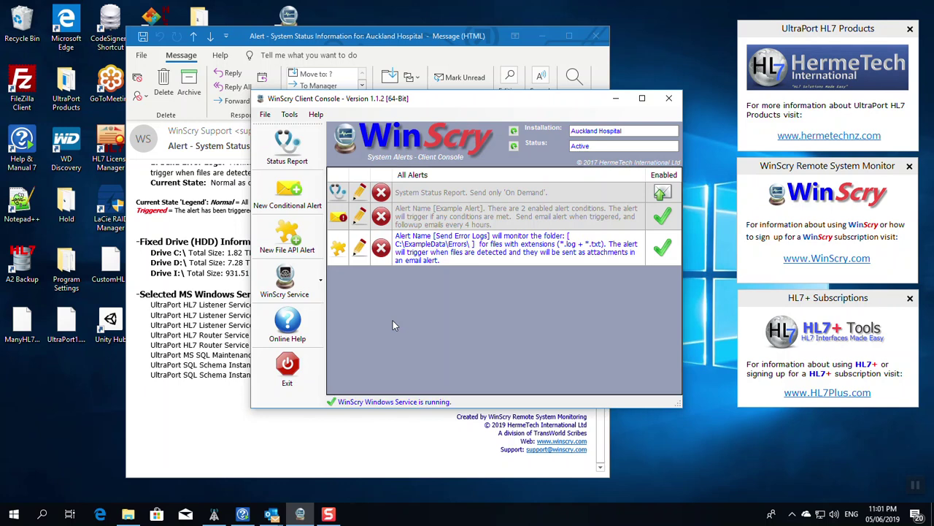
Switch to Outlook's Send Error Logs alert email and review its attachments, system information and File API alert state
mouse_move(273, 517)
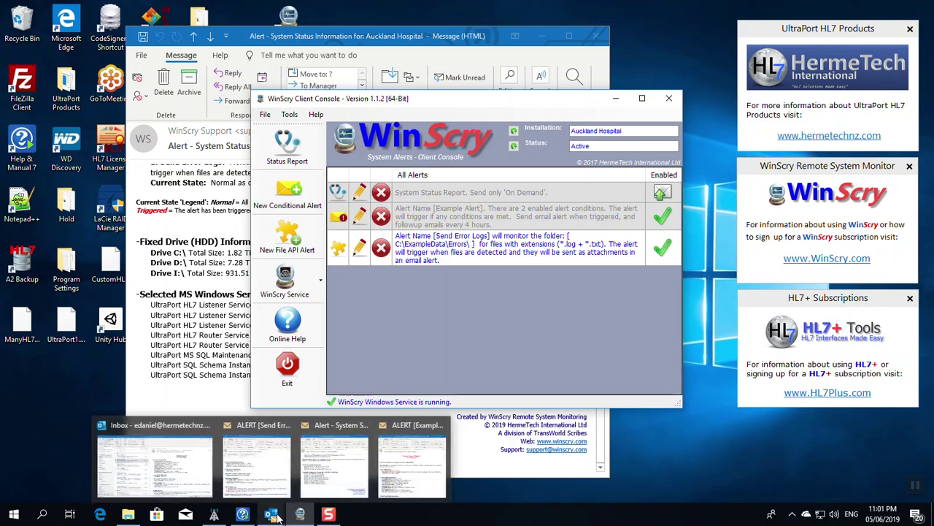
click(258, 469)
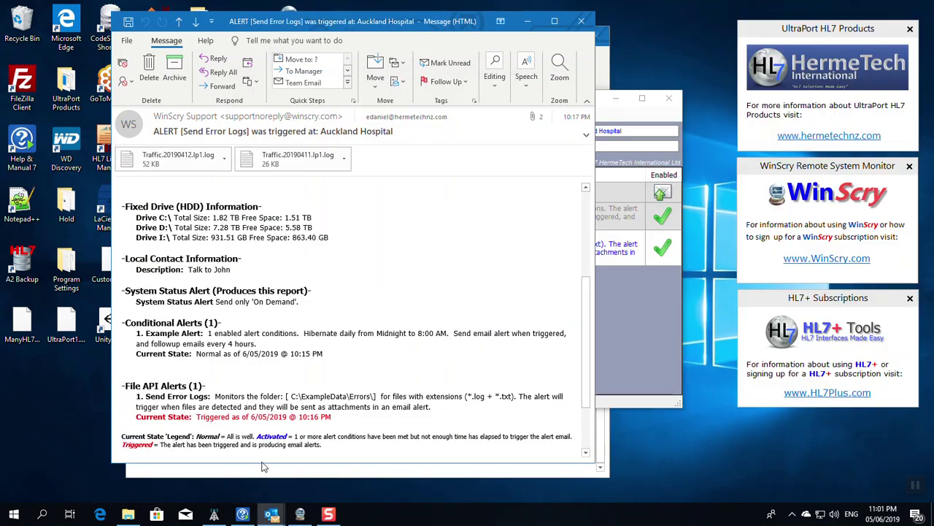
scroll(372, 220, up, 5)
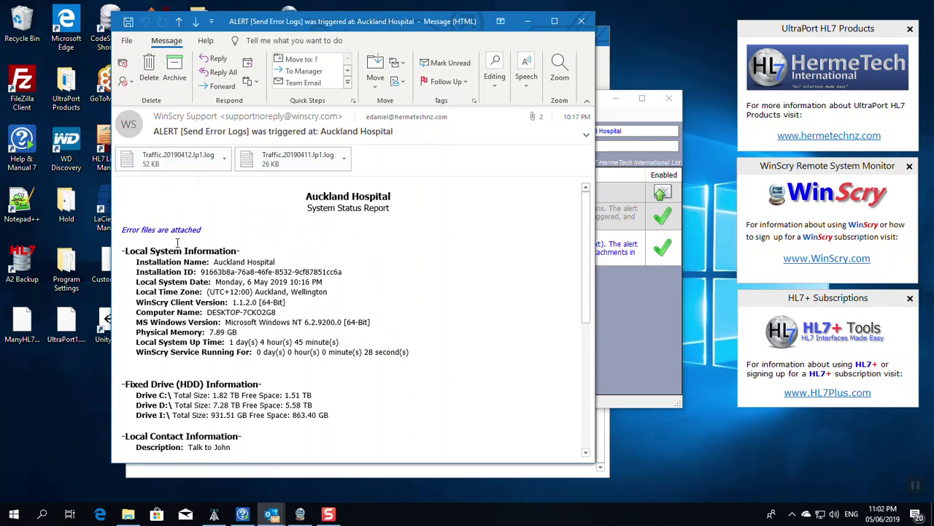
drag(168, 251, 246, 251)
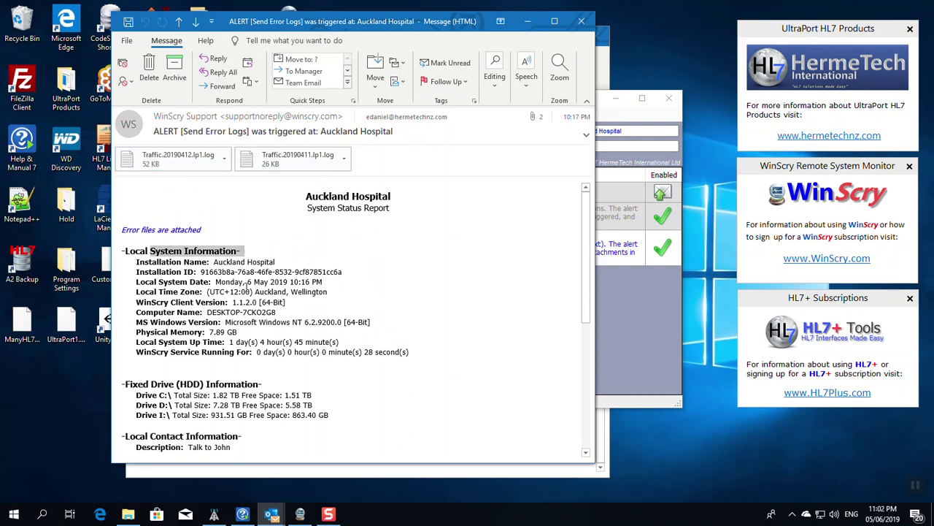
scroll(247, 283, down, 4)
scroll(246, 287, down, 3)
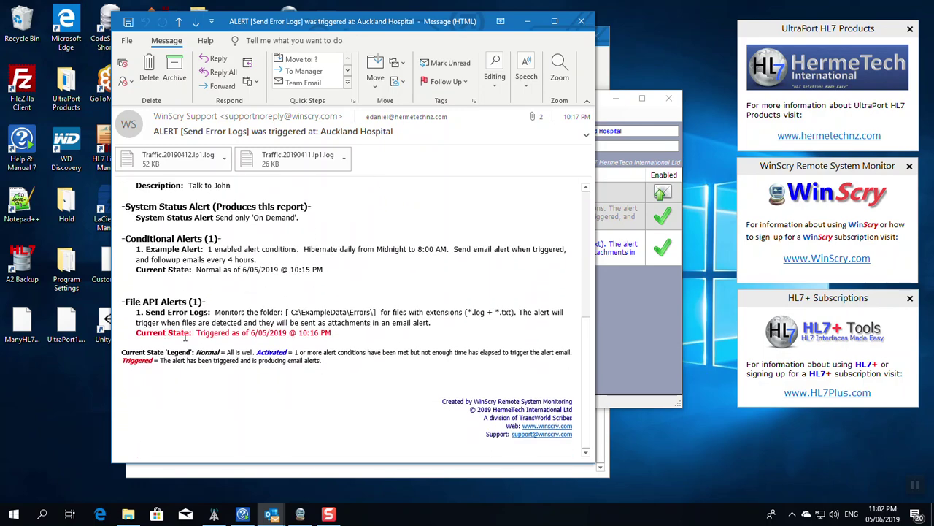
drag(195, 332, 343, 337)
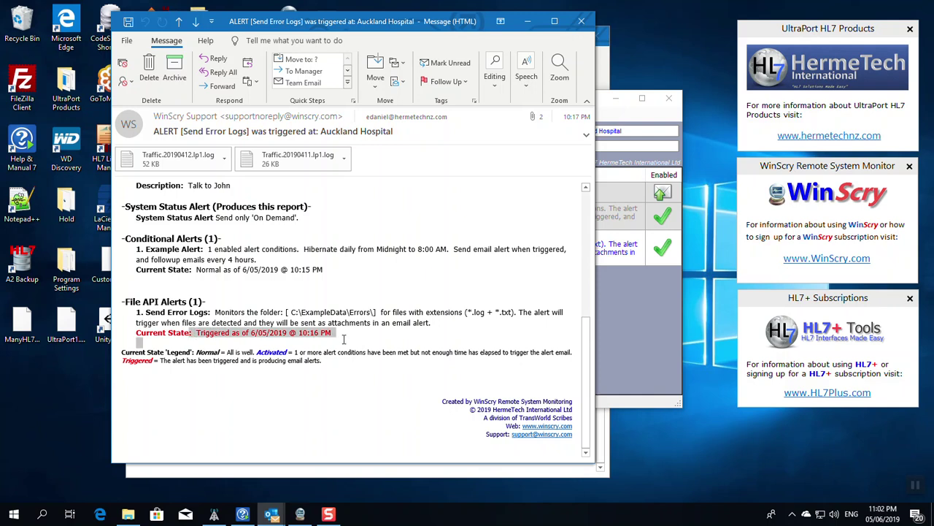
click(368, 344)
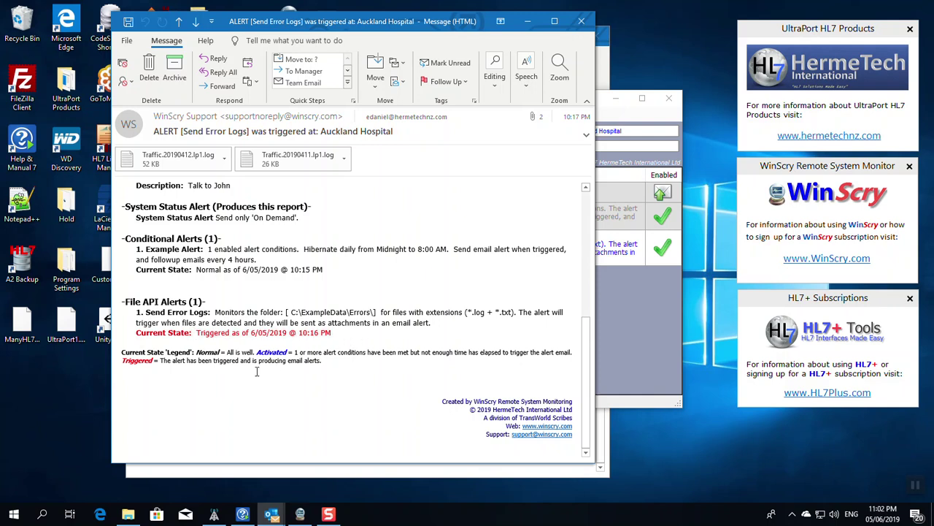
Return to the WinScry Client Console, view the condition types offered for a new conditional alert, and close it without saving
mouse_move(132, 516)
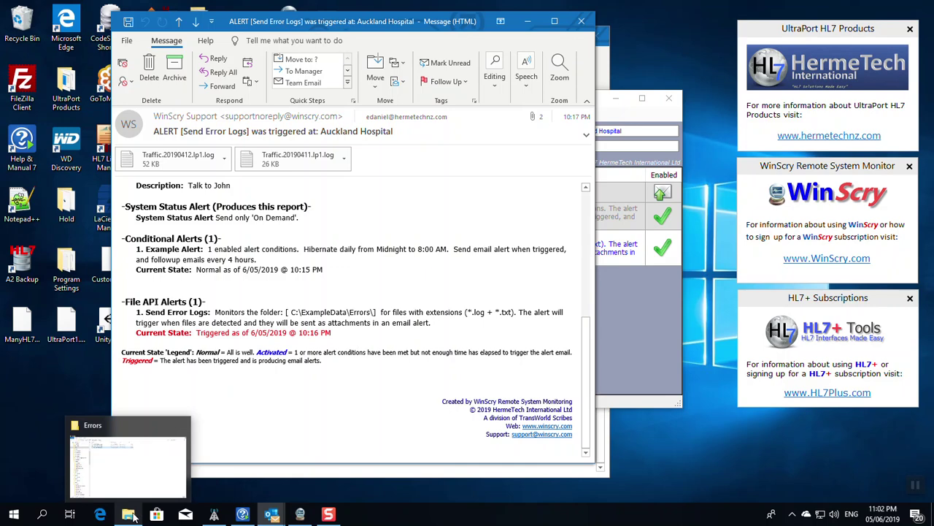
click(625, 332)
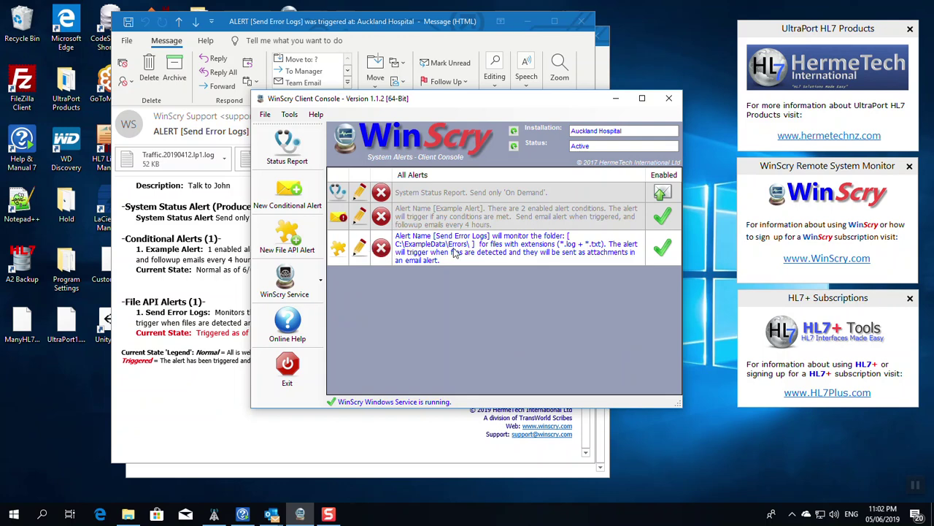
click(438, 228)
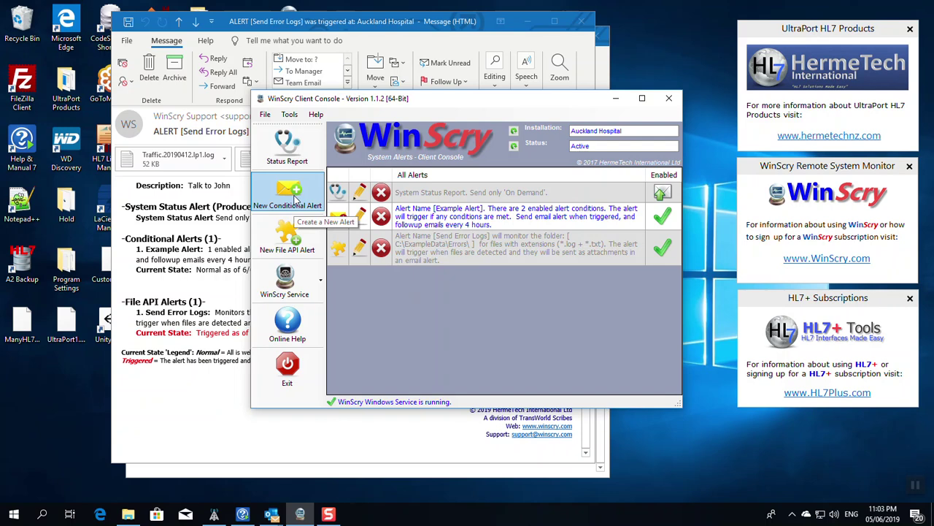
click(294, 198)
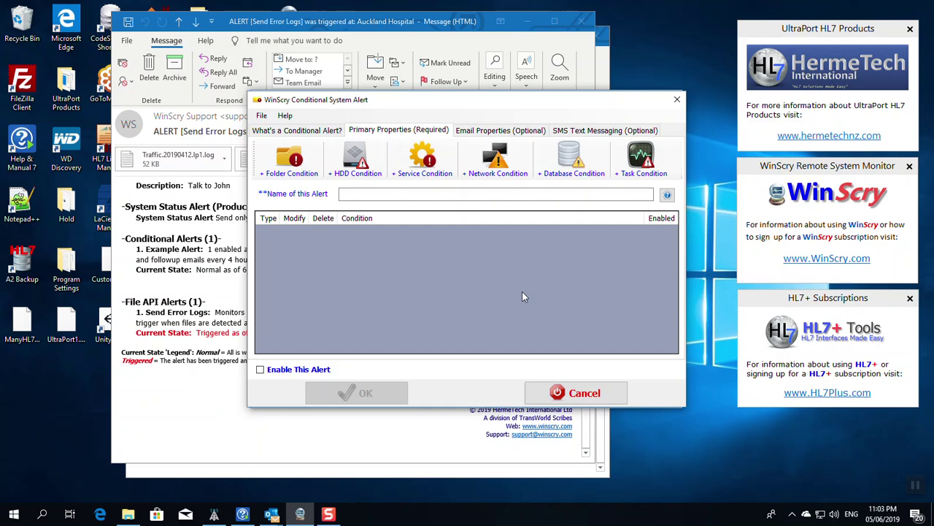
click(559, 392)
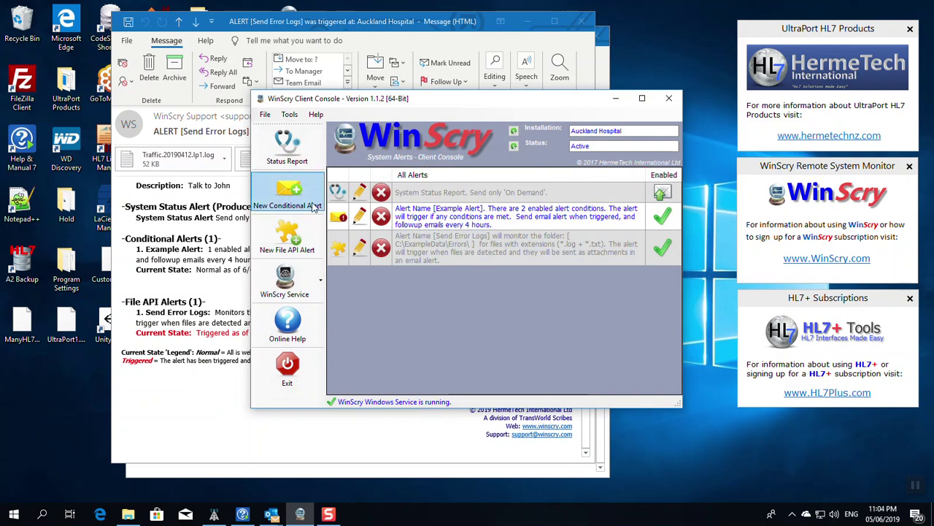